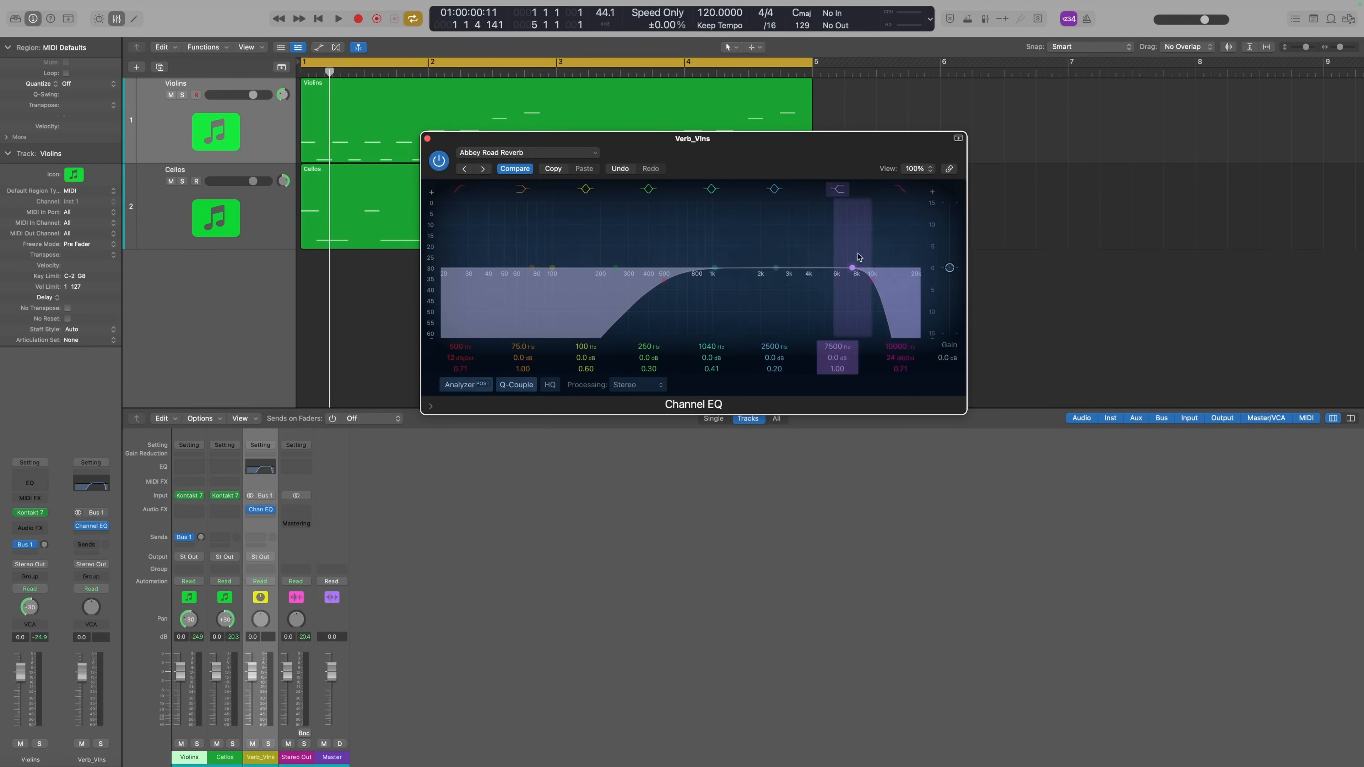
Step: Insert ValhallaPlate after the Channel EQ on the Verb_Vlns channel and load its SM-Guitar Ambience preset
{"action": "left_click", "coordinate": [427, 140]}
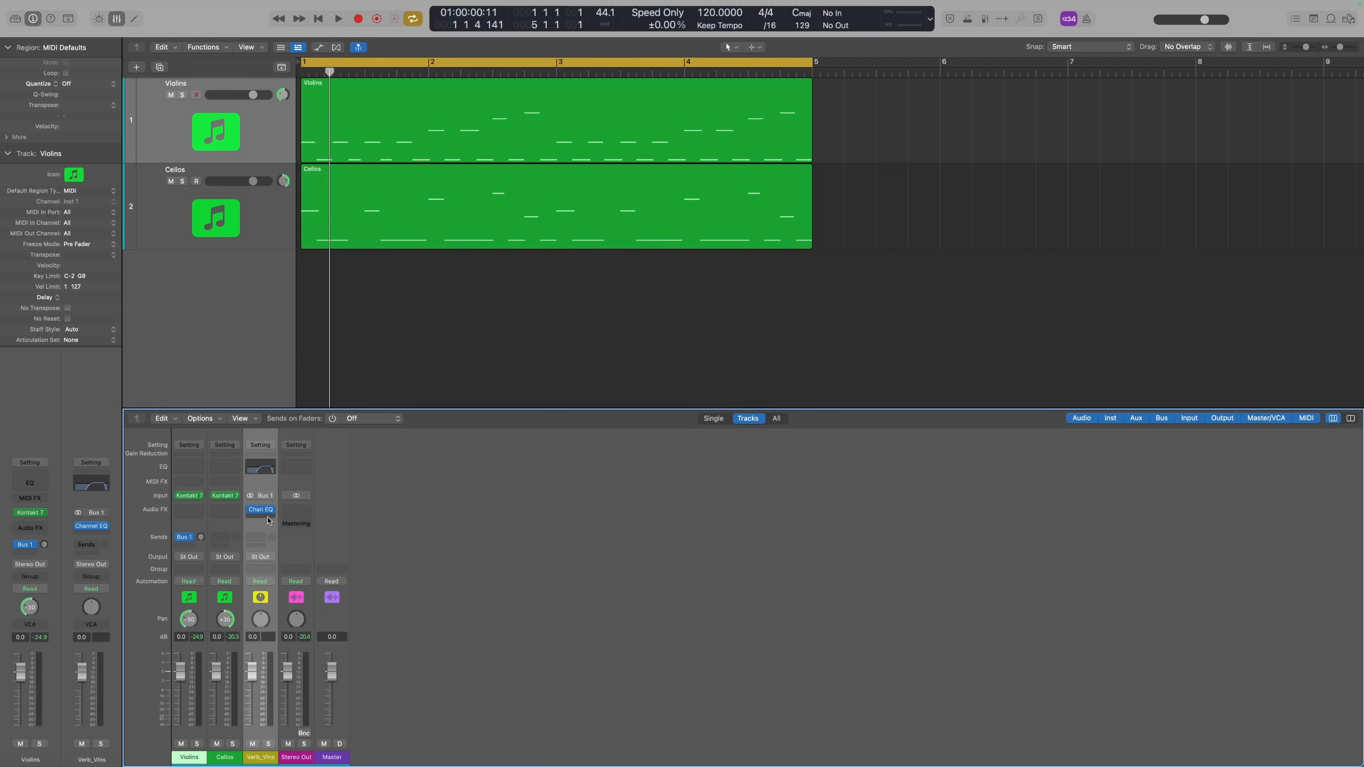
{"action": "left_click", "coordinate": [261, 516]}
{"action": "type", "text": "val"}
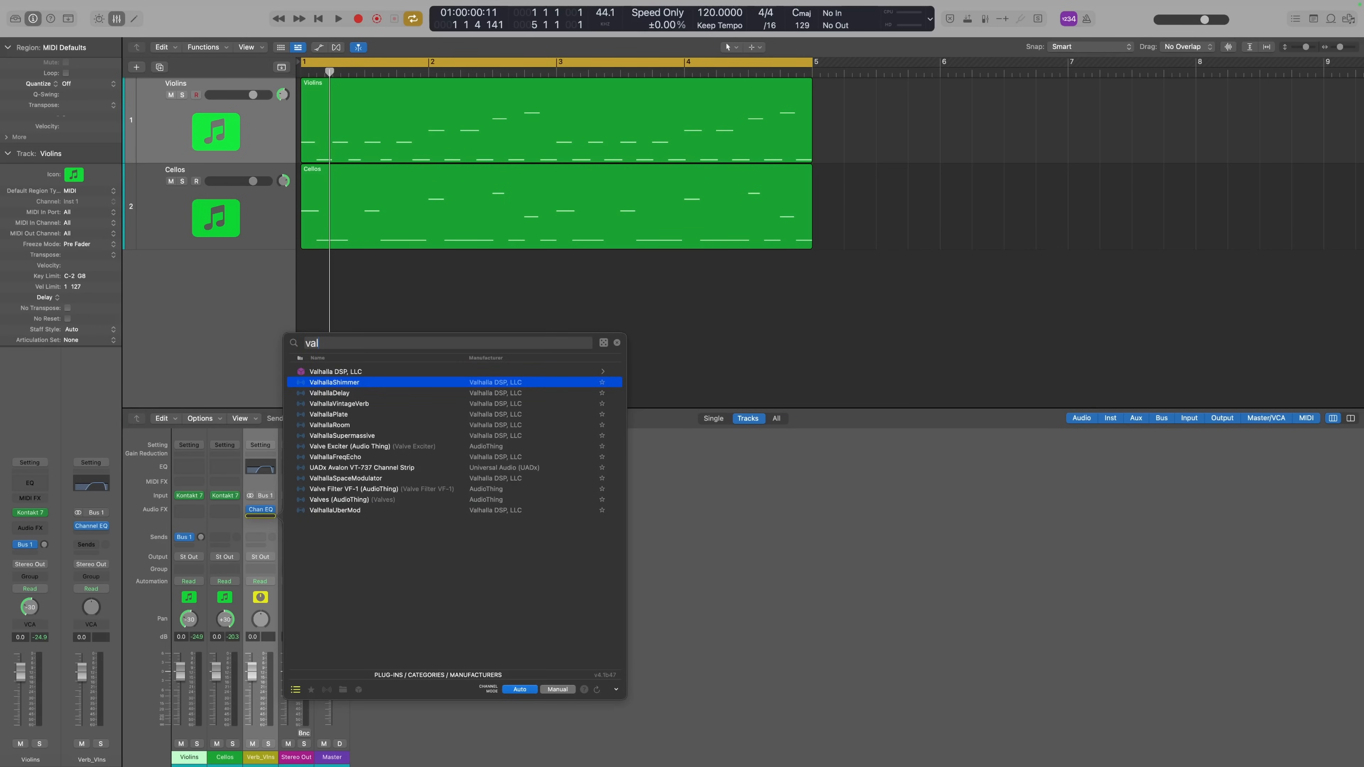
{"action": "key", "text": "Down"}
{"action": "key", "text": "Down"}
{"action": "key", "text": "Down"}
{"action": "key", "text": "Return"}
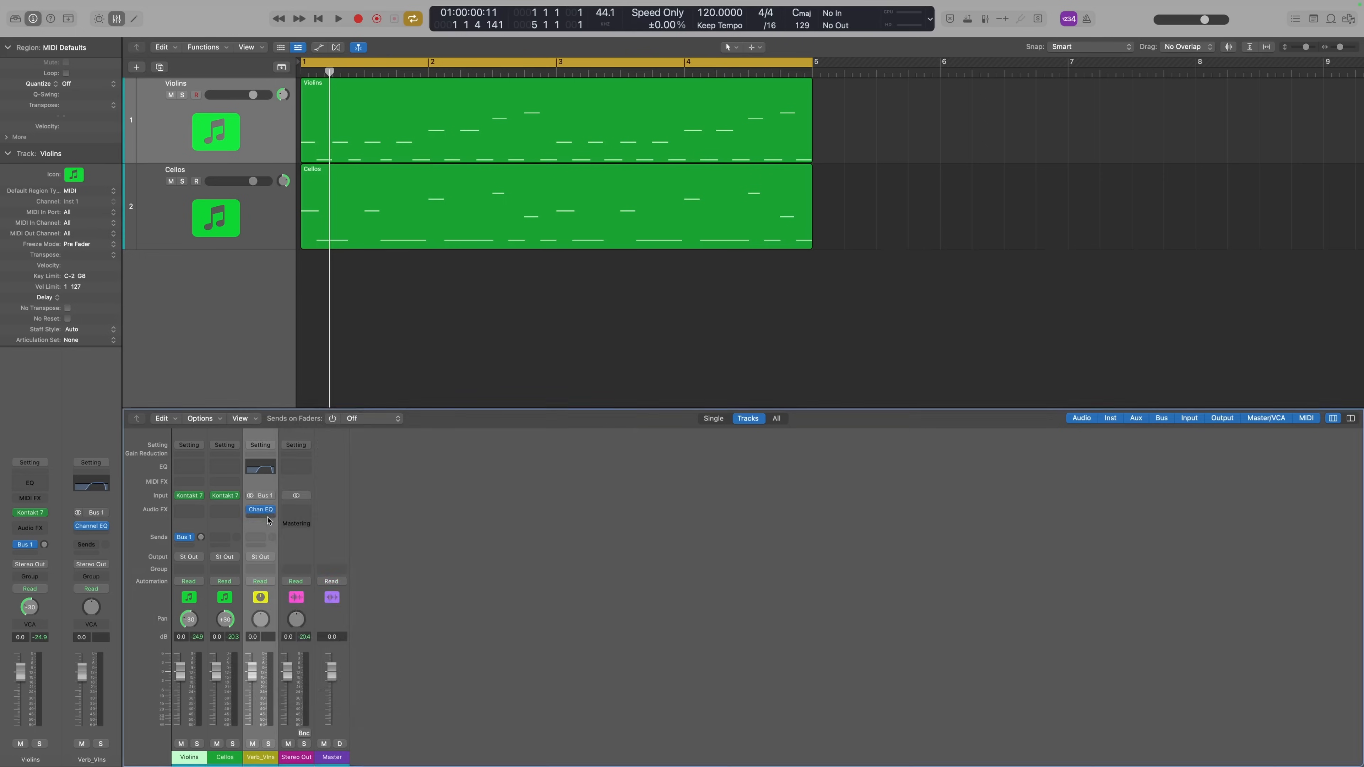
{"action": "left_click", "coordinate": [739, 366]}
{"action": "mouse_move", "coordinate": [737, 475]}
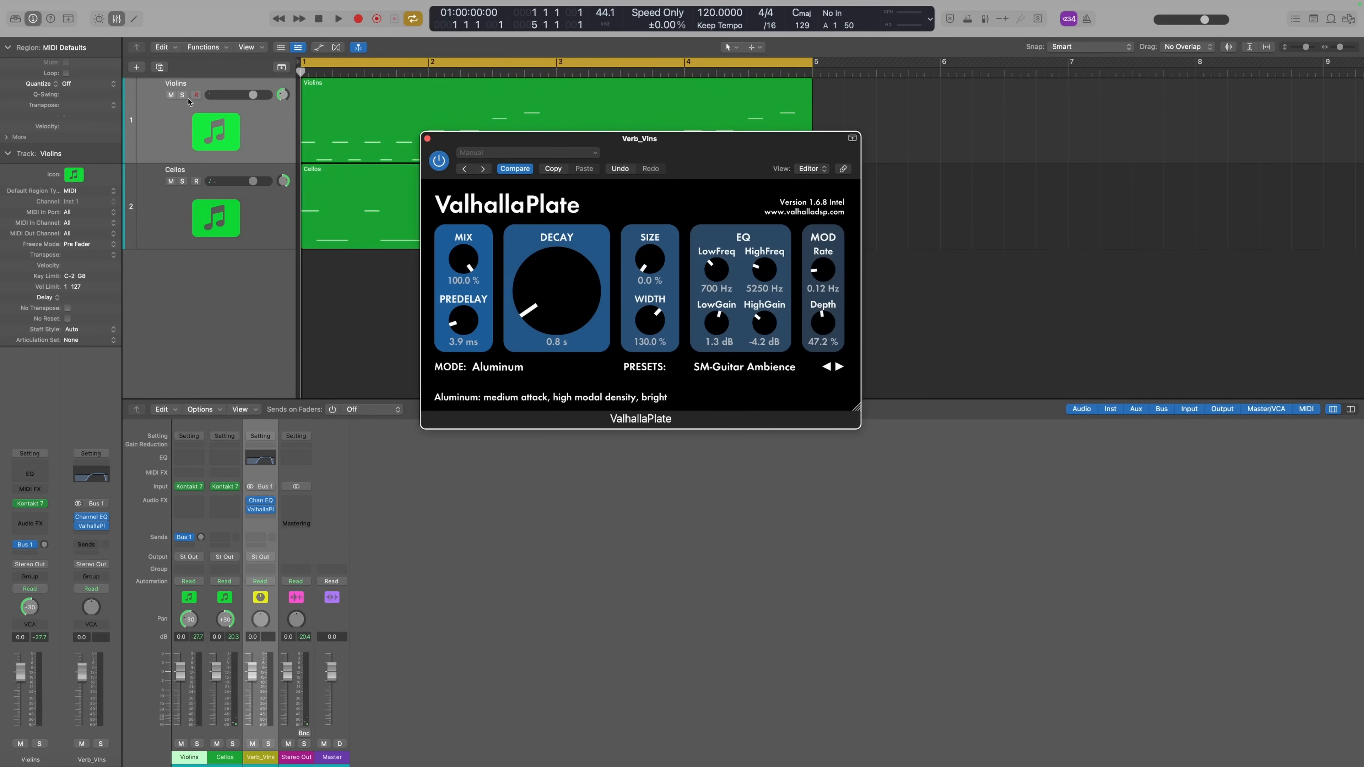
Step: Solo the Violins track and play it with its Bus 1 send set to 0.0 dB
{"action": "left_click", "coordinate": [183, 95]}
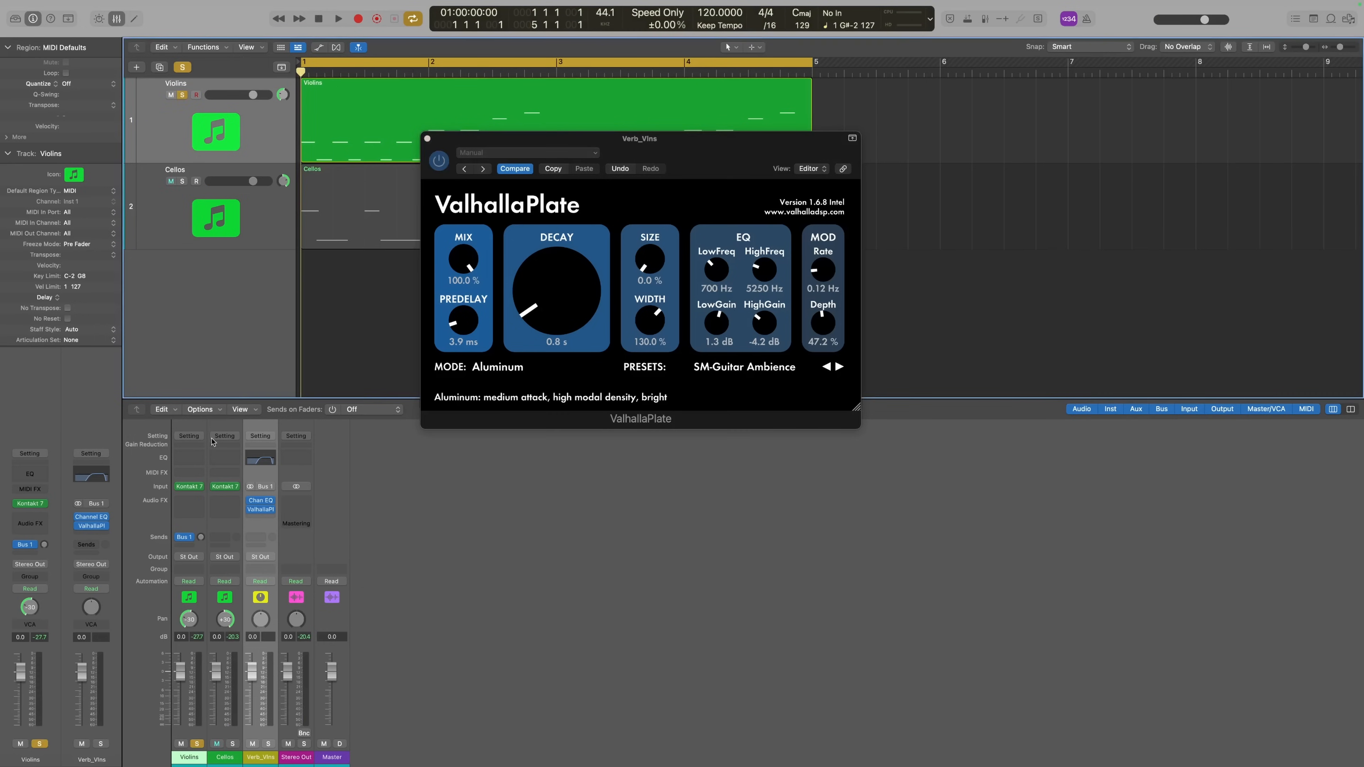
{"action": "left_click_drag", "start_coordinate": [202, 536], "coordinate": [202, 549]}
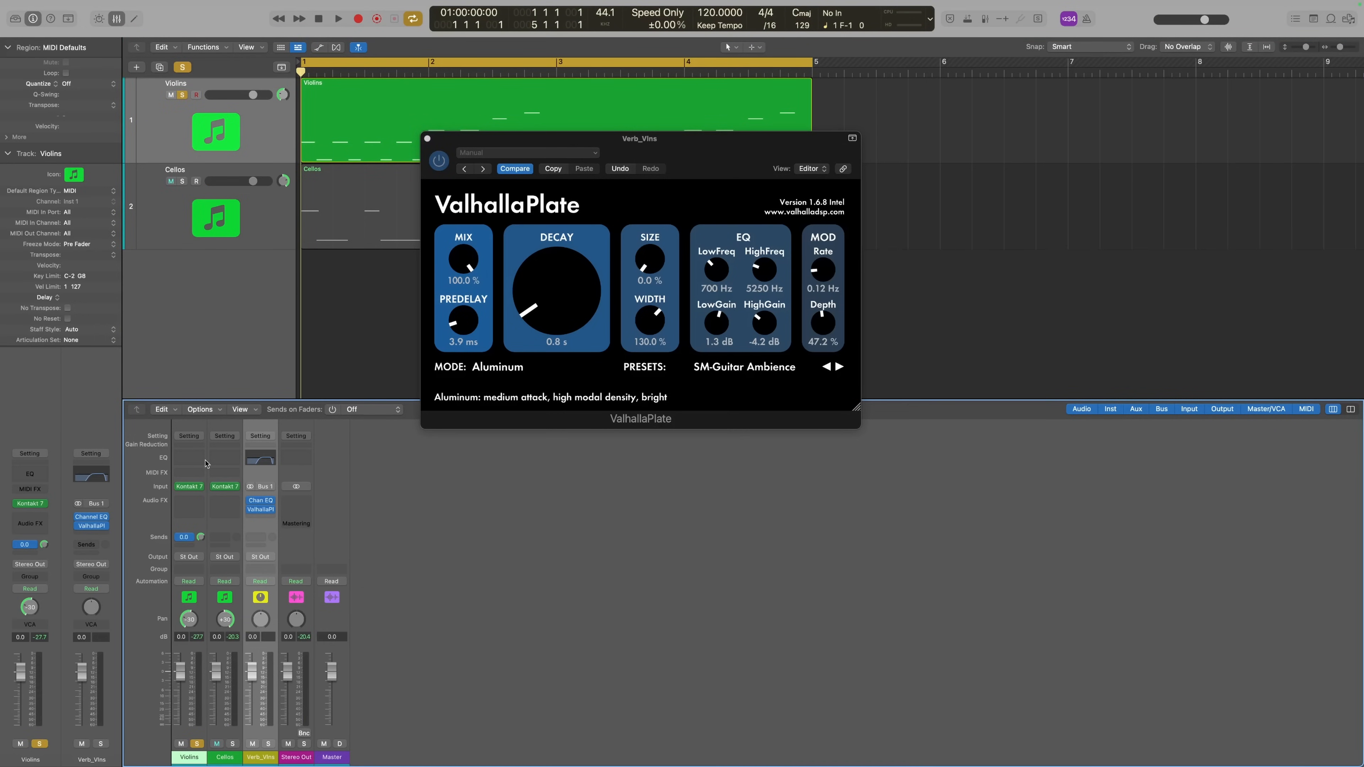
{"action": "key", "text": "space"}
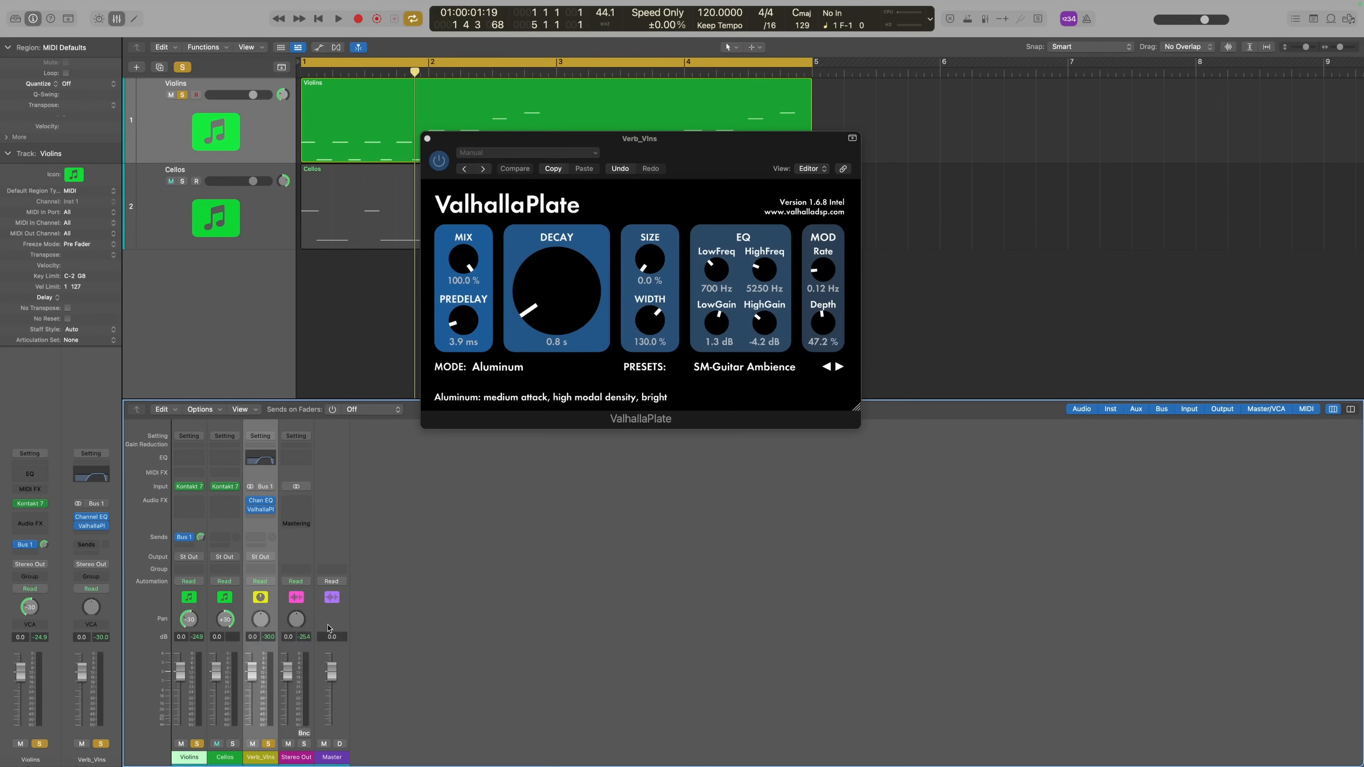
Step: Set the Violins' Bus 1 send to Post Fader and change the pan mode of the Verb_Vlns channel
{"action": "left_click", "coordinate": [192, 538]}
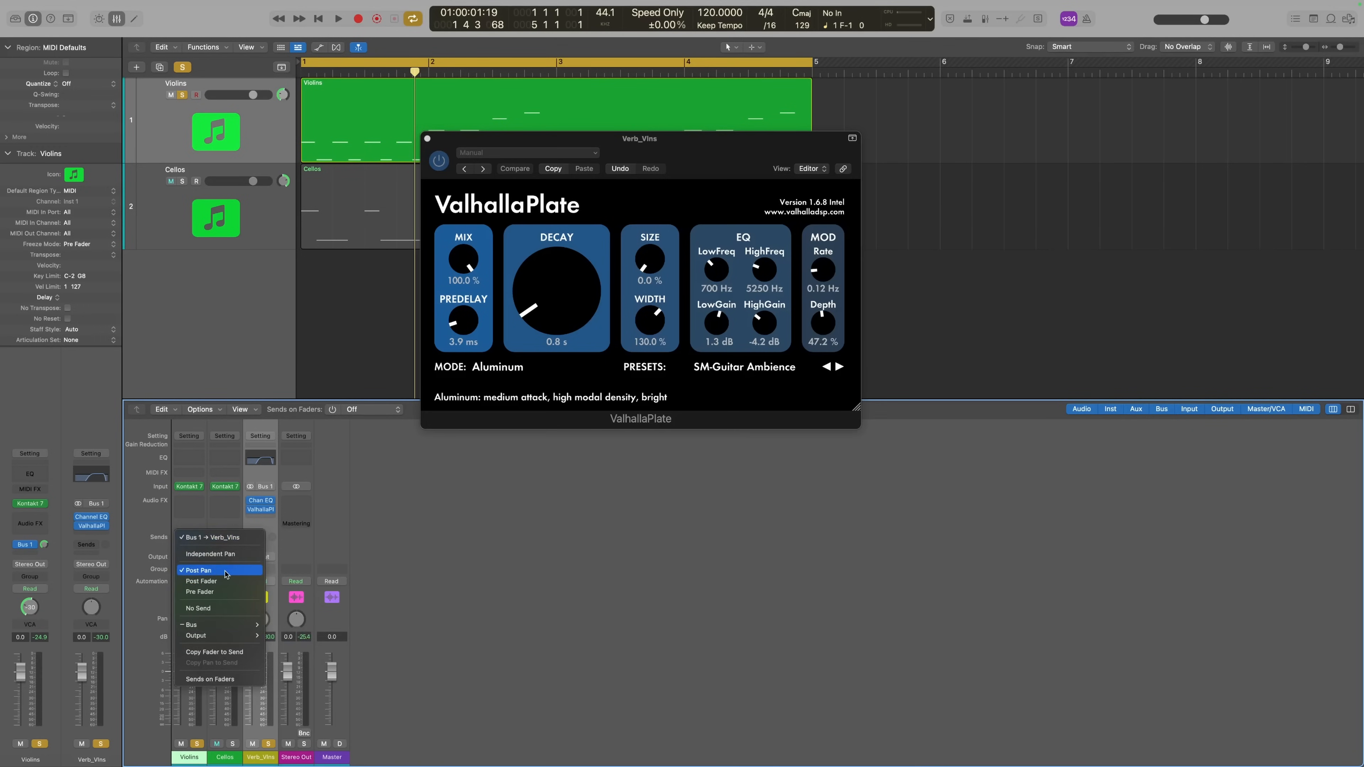
{"action": "left_click", "coordinate": [227, 581]}
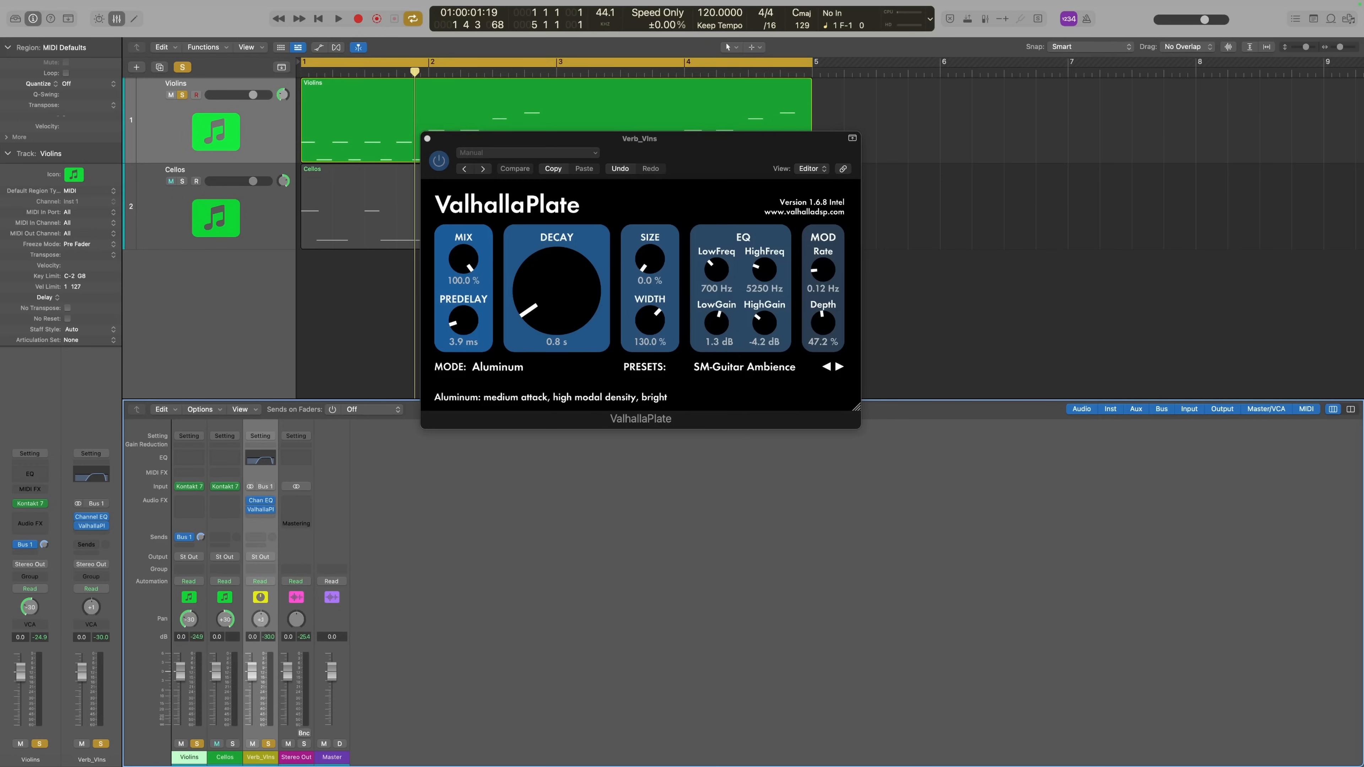
{"action": "right_click", "coordinate": [261, 624]}
{"action": "left_click", "coordinate": [277, 634]}
{"action": "key", "text": "space"}
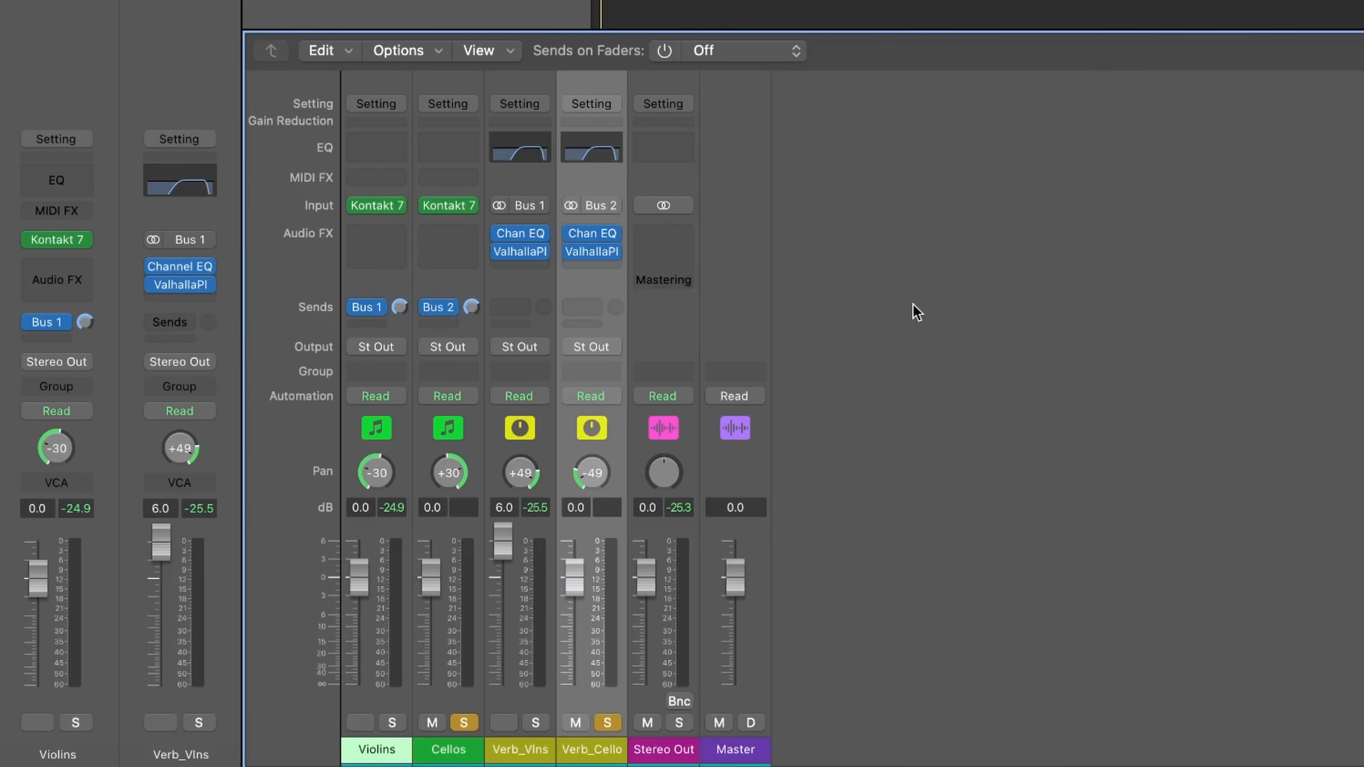
Step: Compare playback with Verb_Vlns and Verb_Cello muted and unmuted, and lower both faders to 1.2 dB
{"action": "key", "text": "space"}
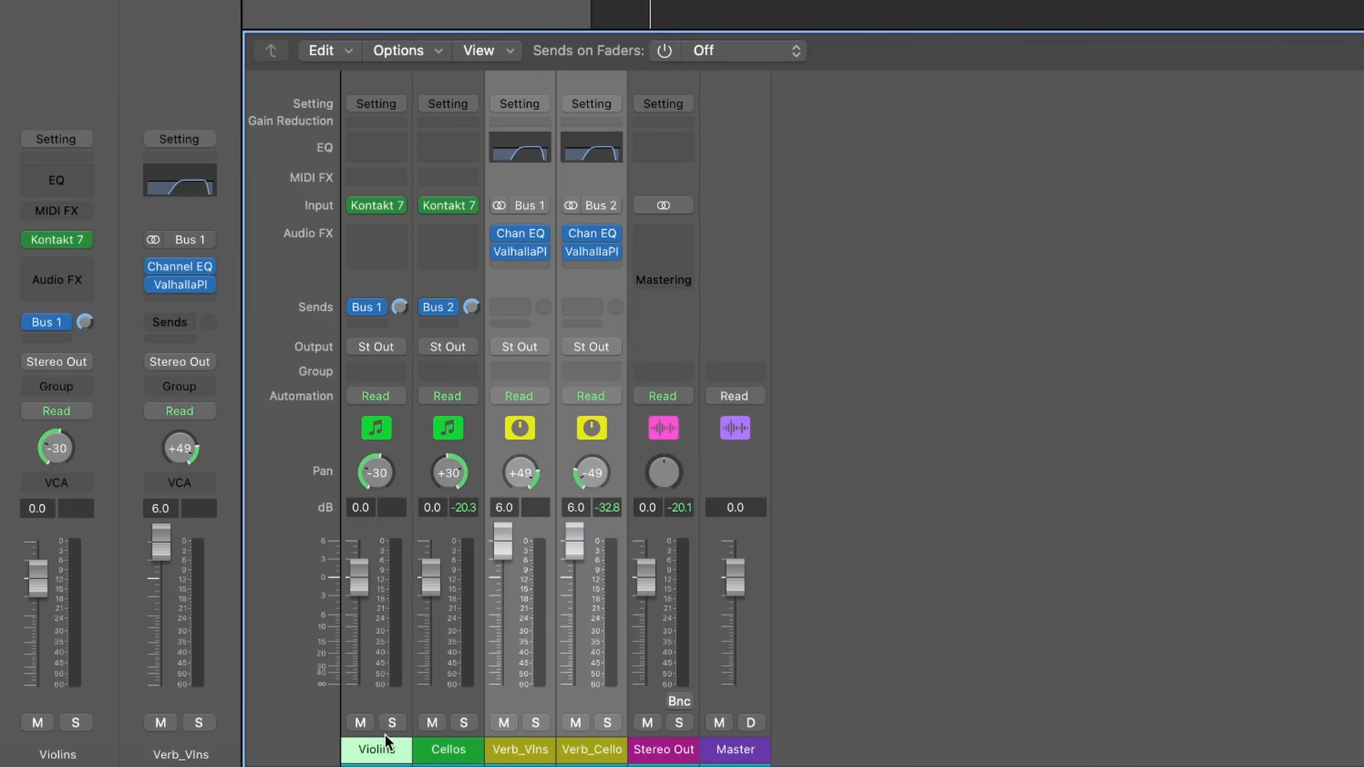
{"action": "left_click", "coordinate": [503, 722]}
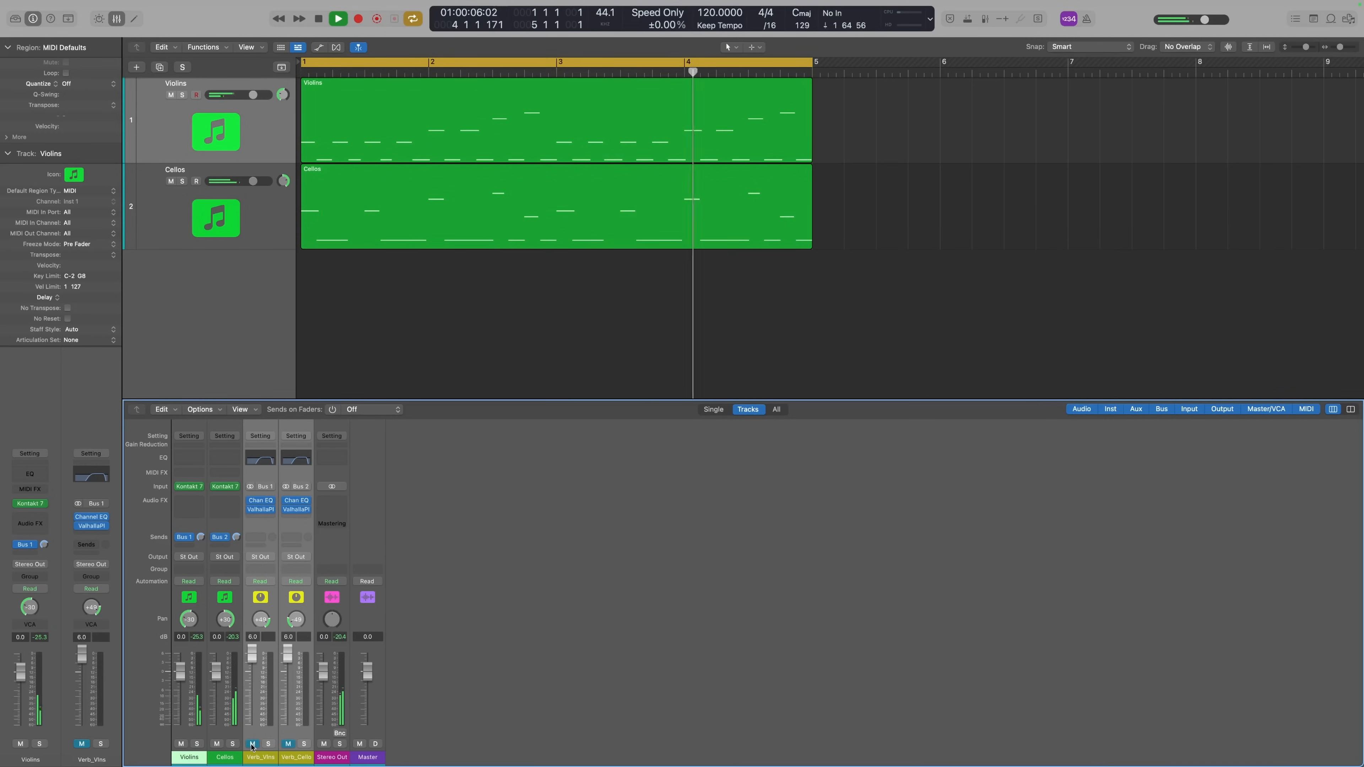
{"action": "left_click", "coordinate": [251, 745]}
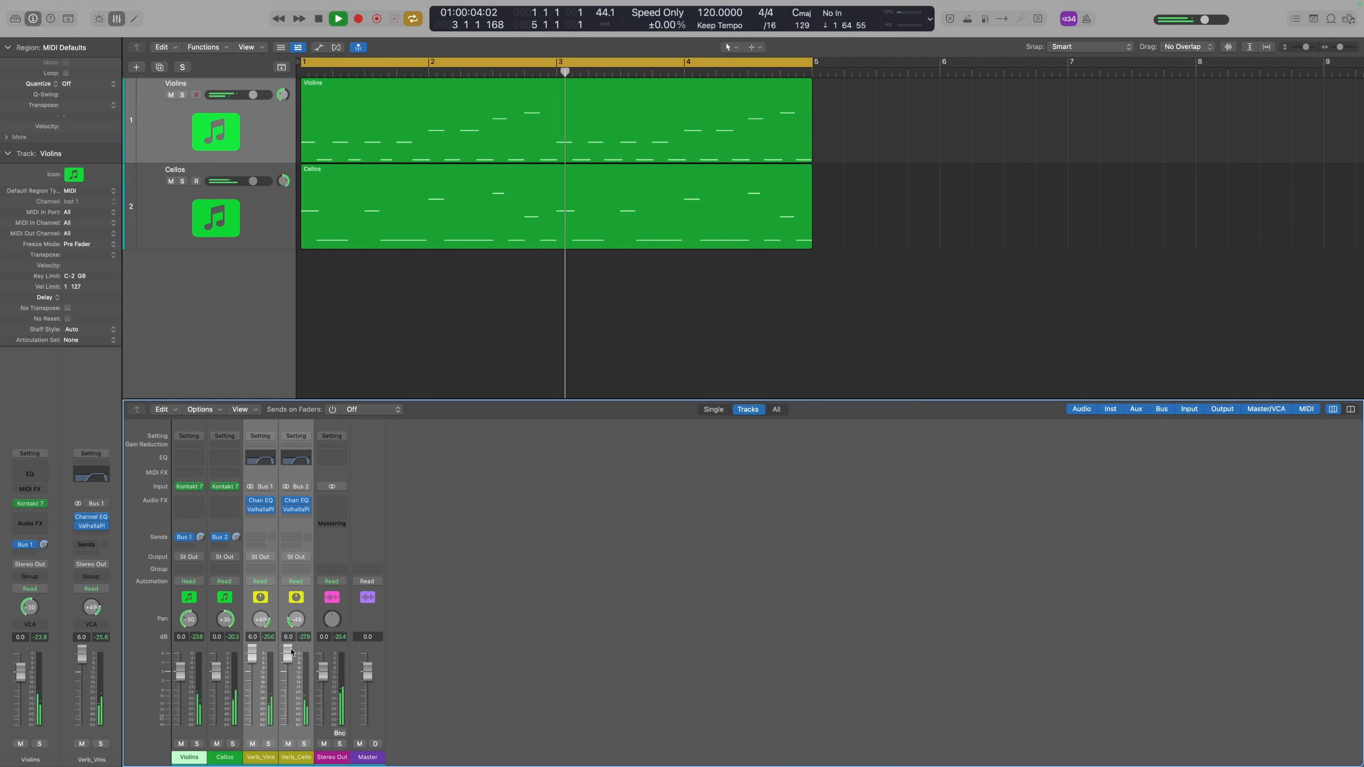
{"action": "left_click_drag", "start_coordinate": [288, 654], "coordinate": [288, 669]}
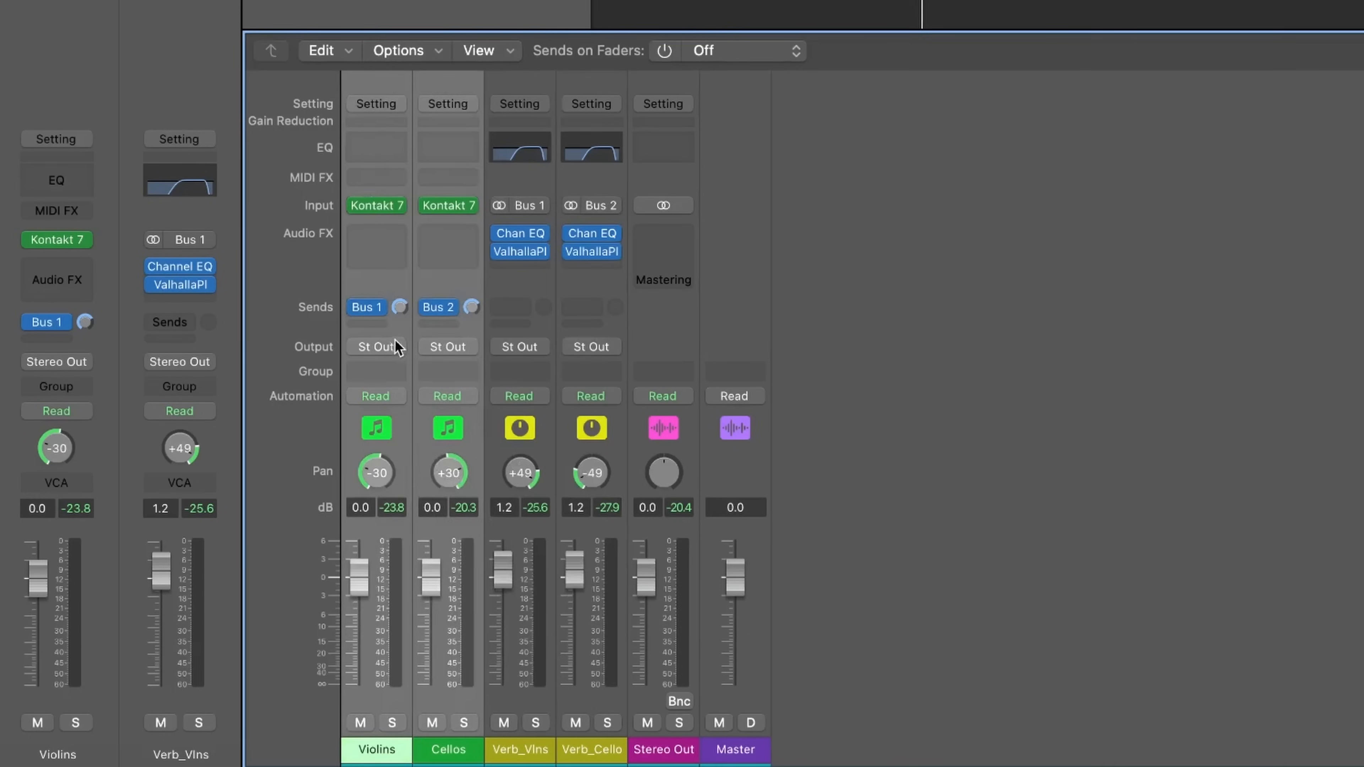
Step: Add a Bus 3 send to both the Violins and Cellos channels and name the new aux channel Verb_room
{"action": "left_click", "coordinate": [378, 332]}
{"action": "mouse_move", "coordinate": [478, 357]}
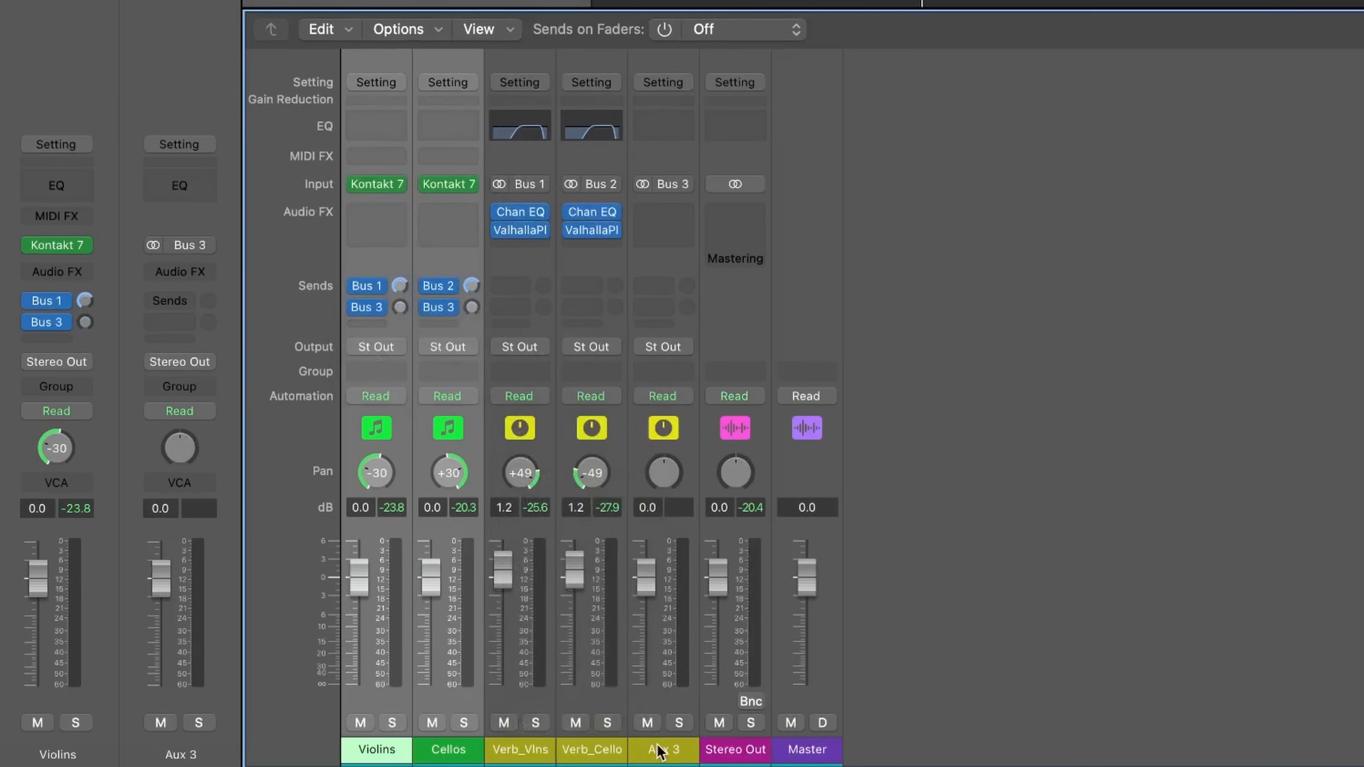
{"action": "double_click", "coordinate": [658, 748]}
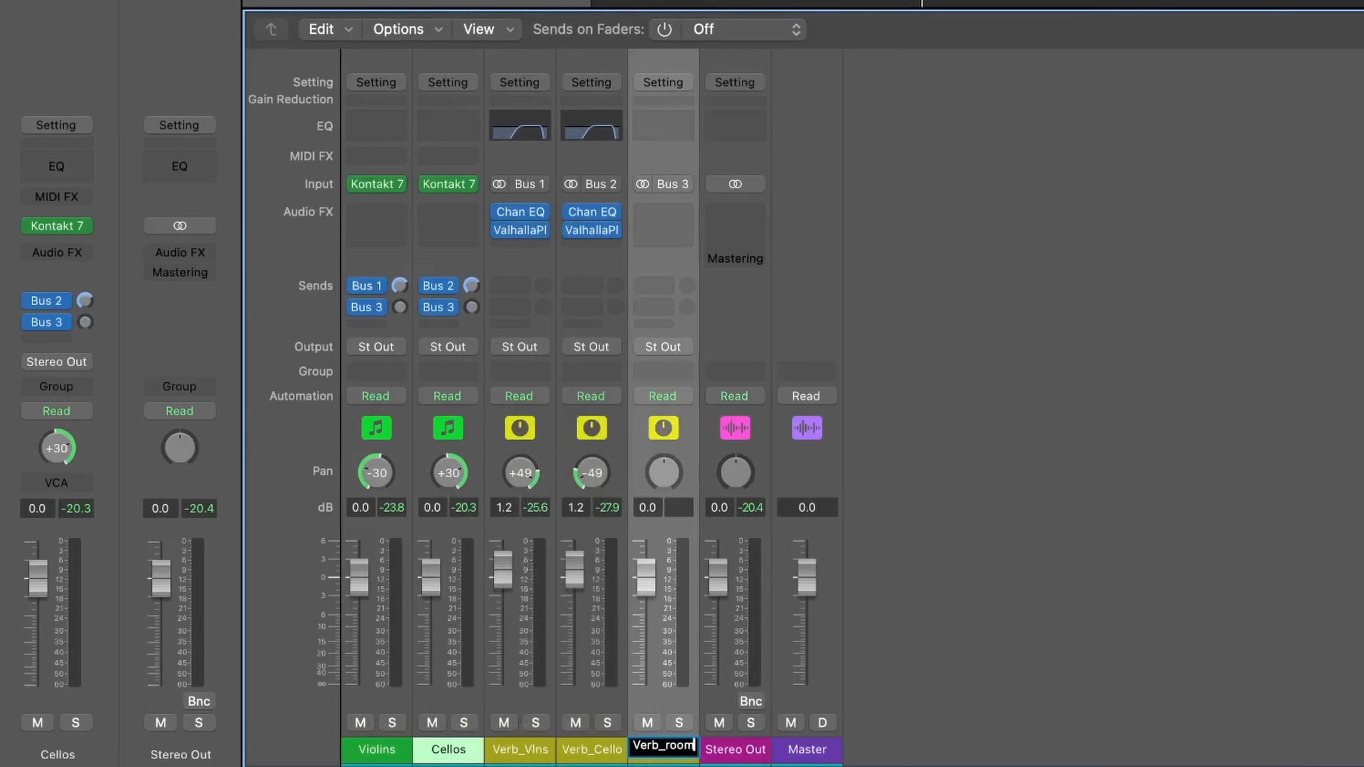
{"action": "key", "text": "Return"}
Step: Add a Channel EQ with the Abbey Road Reverb preset to Verb_room, followed by ValhallaVintageVerb with the Large RHall preset
{"action": "left_click", "coordinate": [344, 443]}
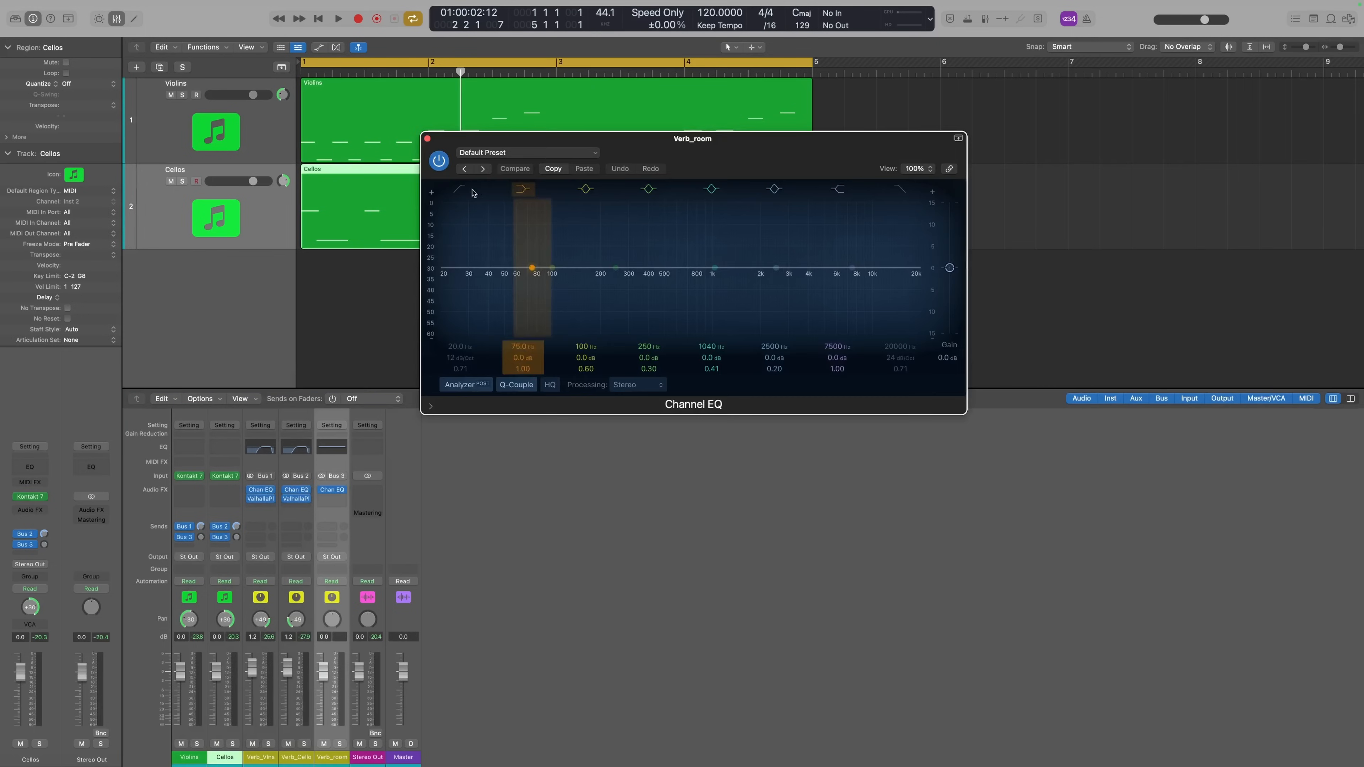
{"action": "left_click", "coordinate": [483, 156]}
{"action": "left_click", "coordinate": [494, 372]}
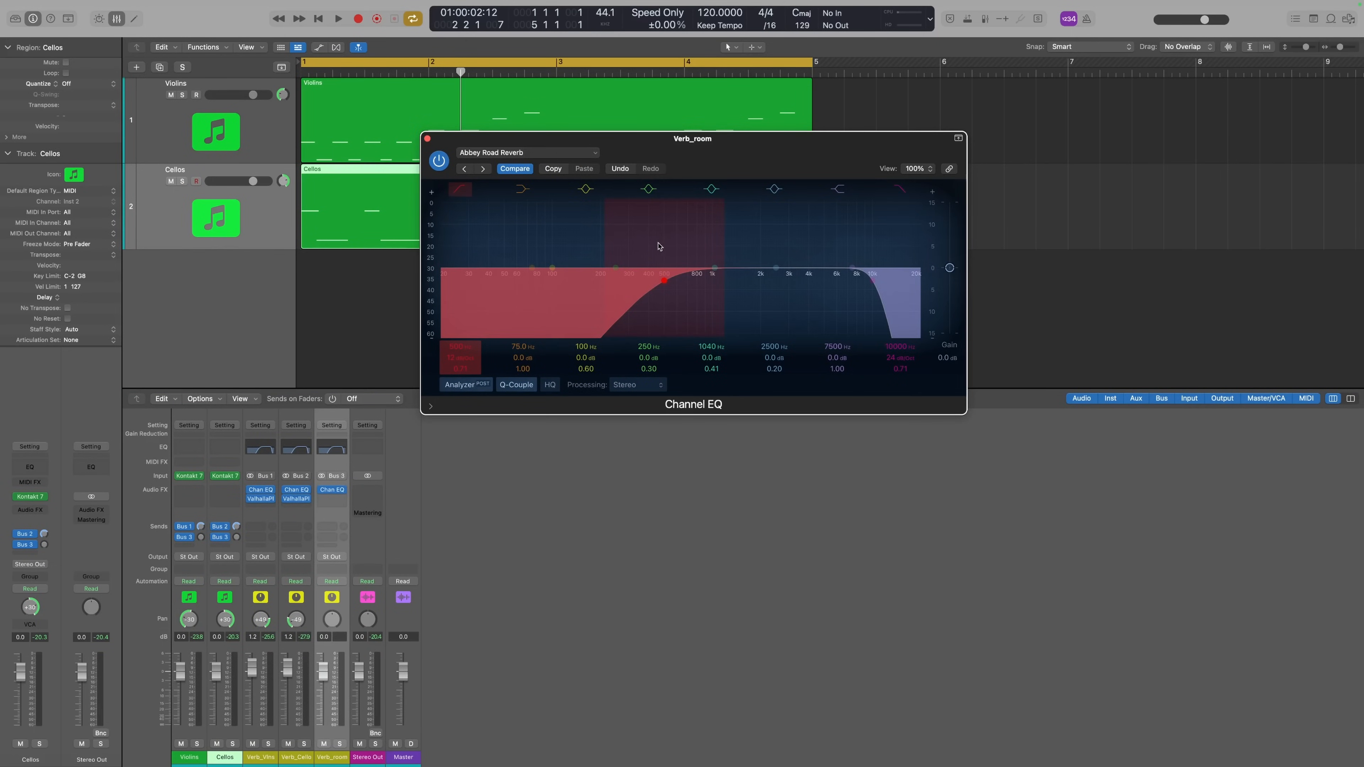
{"action": "left_click", "coordinate": [428, 139]}
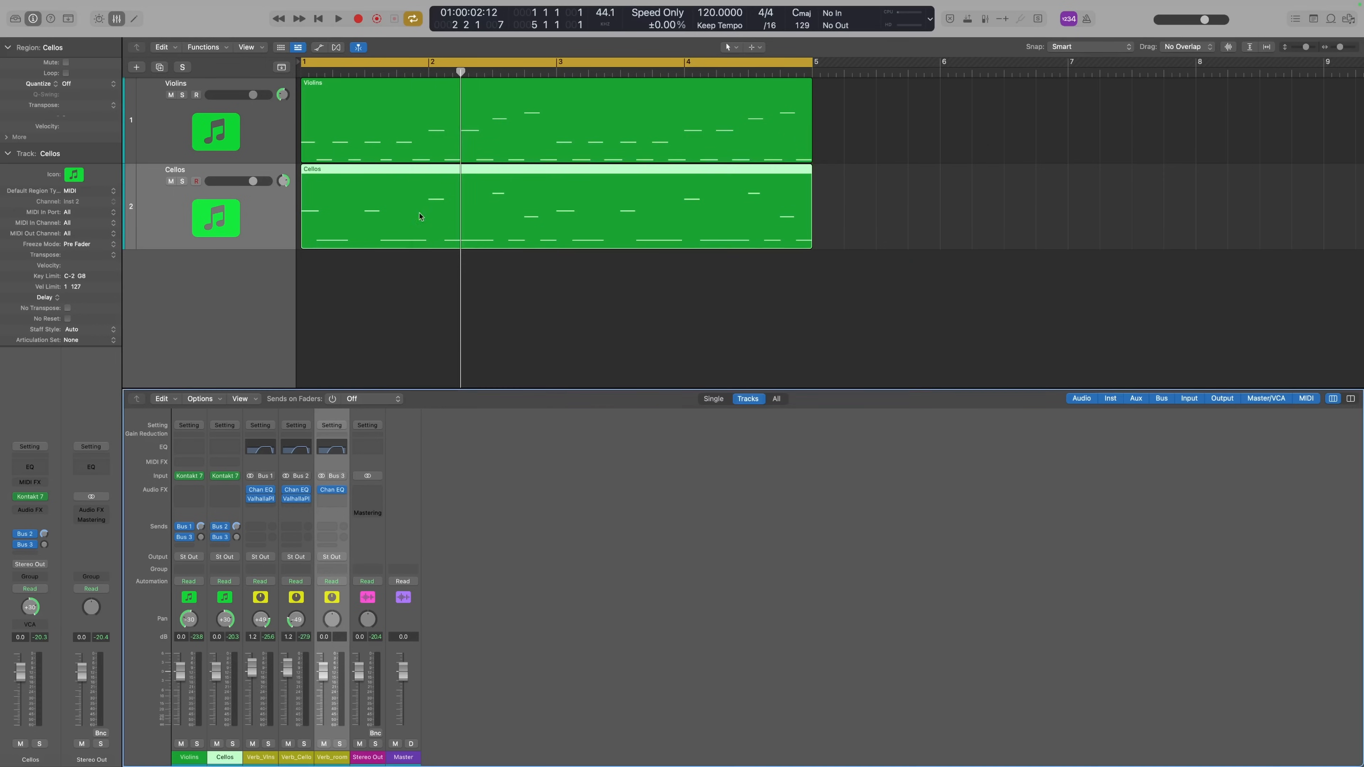
{"action": "left_click", "coordinate": [331, 500]}
{"action": "left_click", "coordinate": [520, 413]}
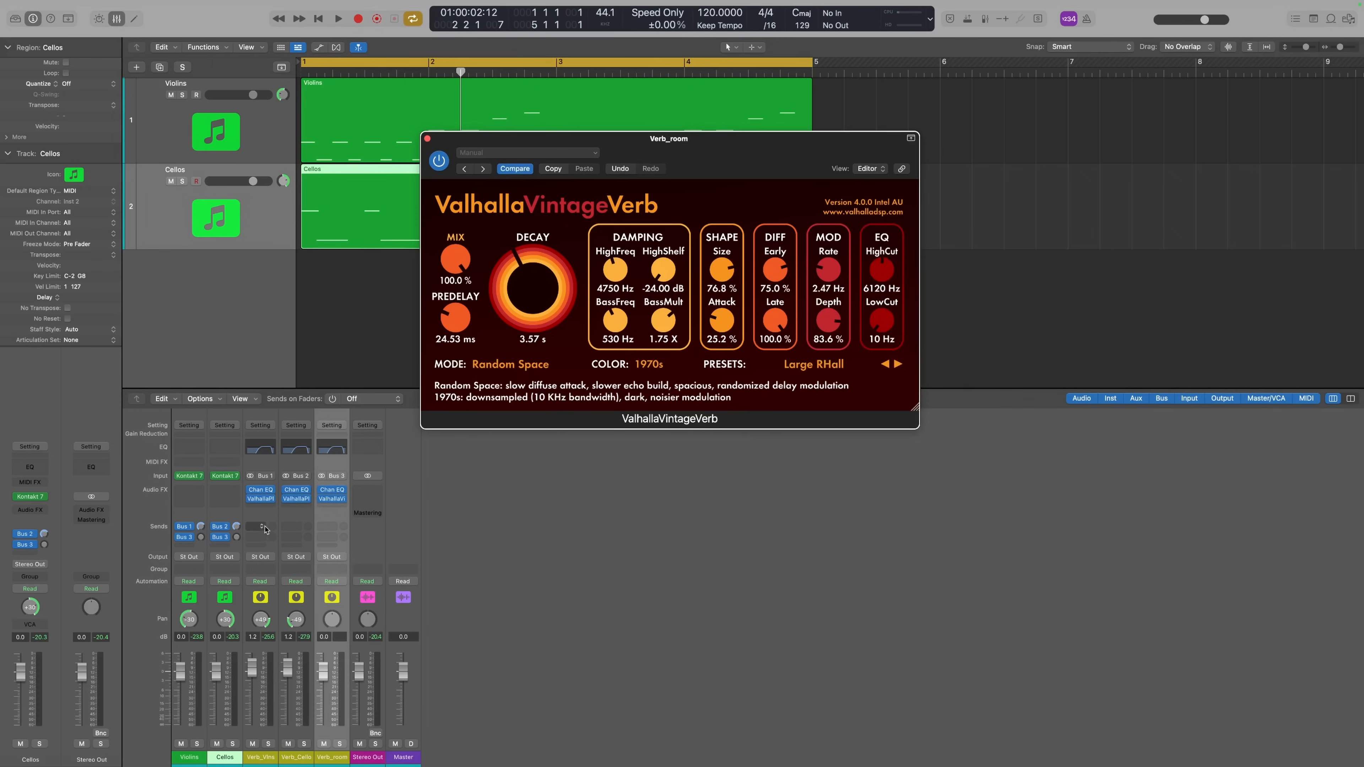
Step: Raise the Bus 3 sends of Violins and Cellos together during playback and set the ValhallaVintageVerb decay to 2.76 s
{"action": "key", "text": "space"}
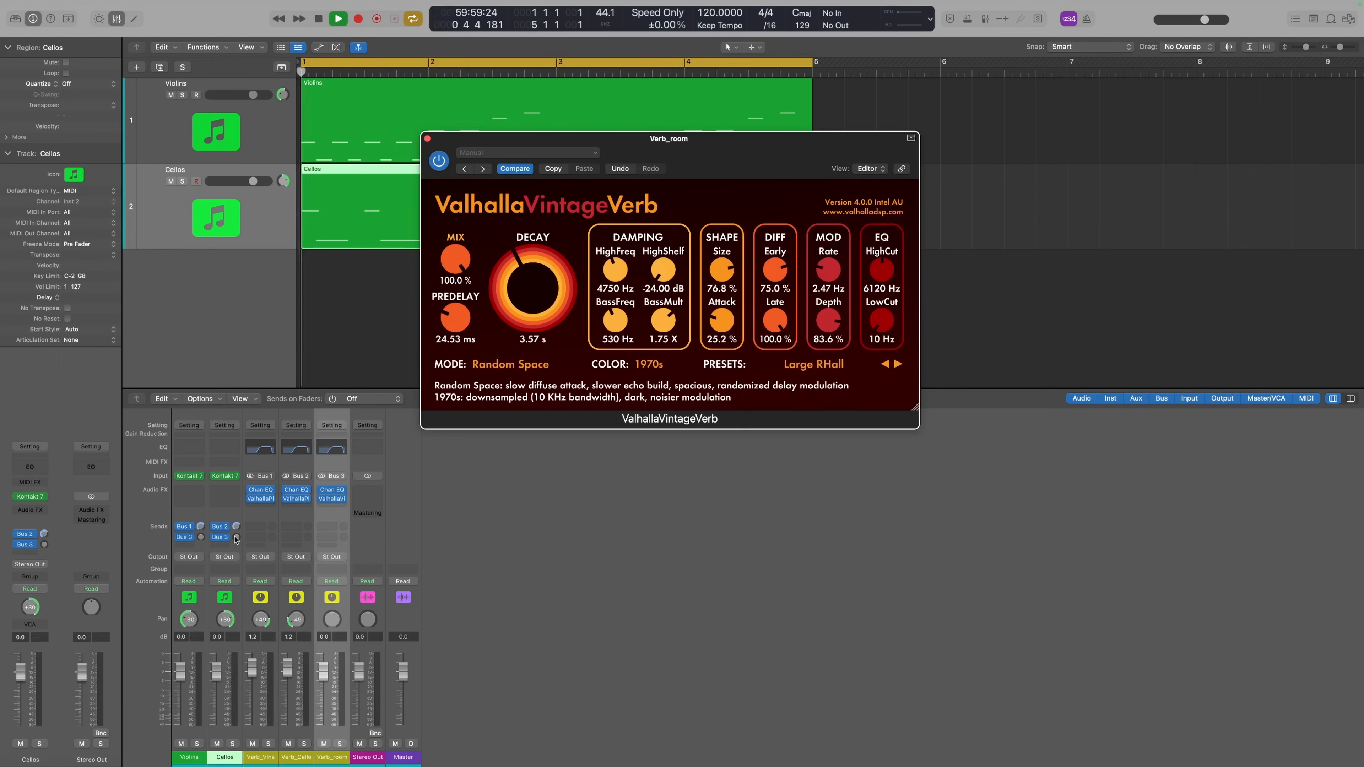
{"action": "left_click_drag", "start_coordinate": [236, 537], "coordinate": [238, 516]}
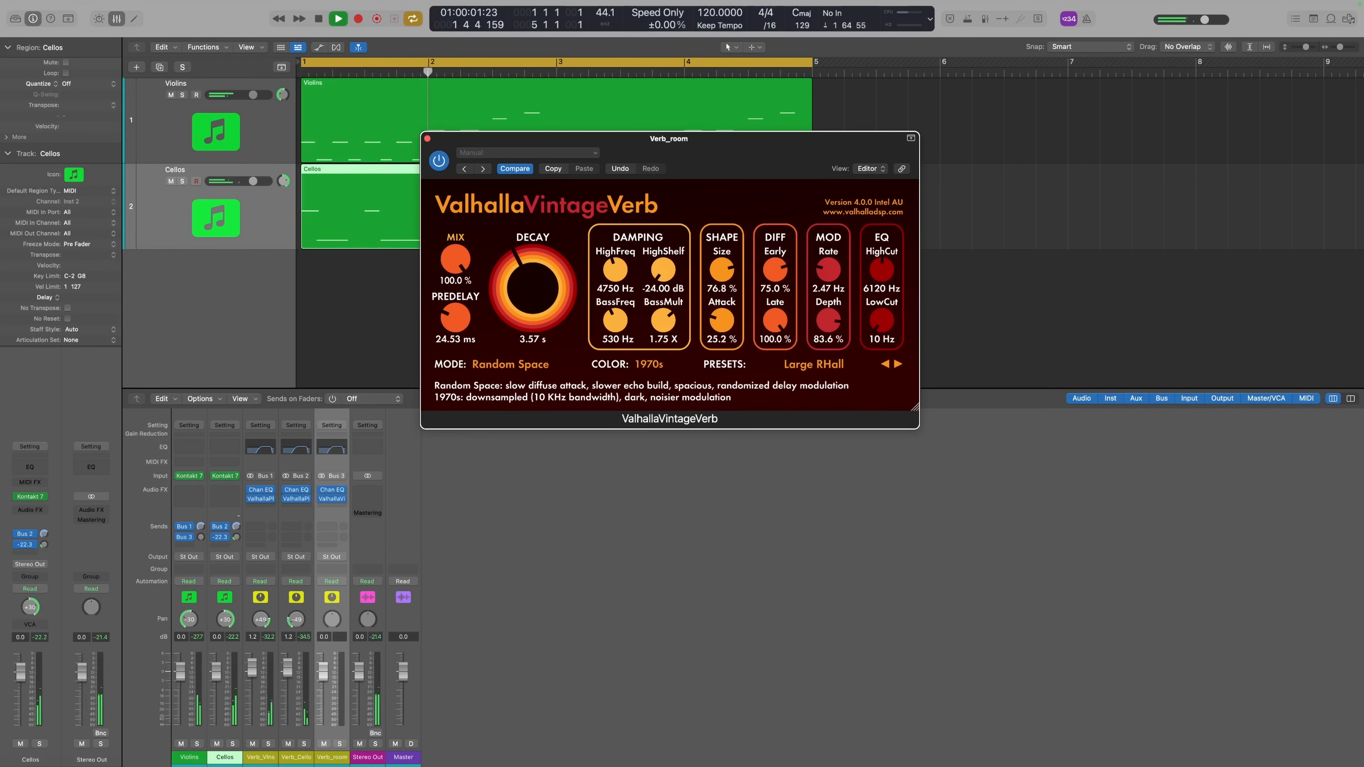
{"action": "left_click", "coordinate": [231, 600]}
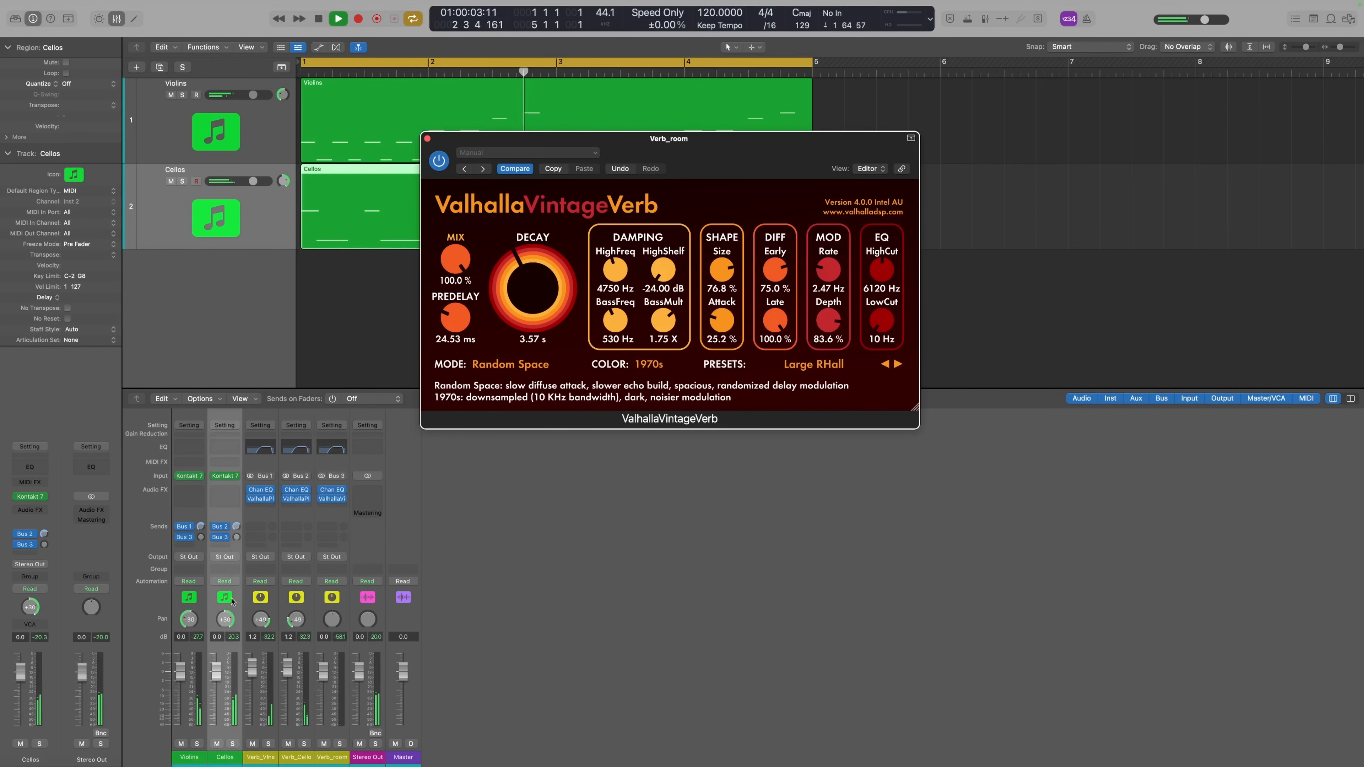
{"action": "left_click", "coordinate": [195, 599], "text": "shift"}
{"action": "left_click_drag", "start_coordinate": [203, 531], "coordinate": [204, 498]}
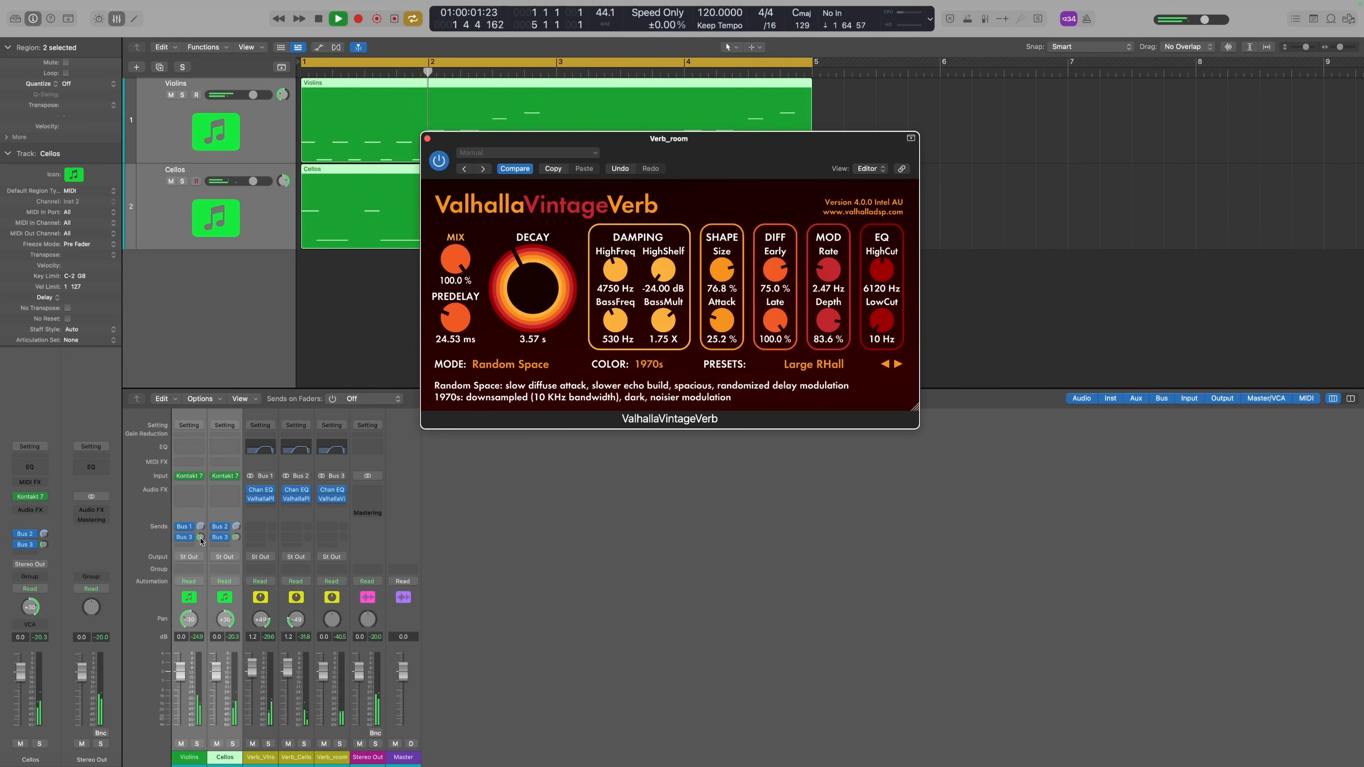
{"action": "left_click_drag", "start_coordinate": [201, 538], "coordinate": [201, 541]}
{"action": "left_click_drag", "start_coordinate": [514, 288], "coordinate": [514, 293]}
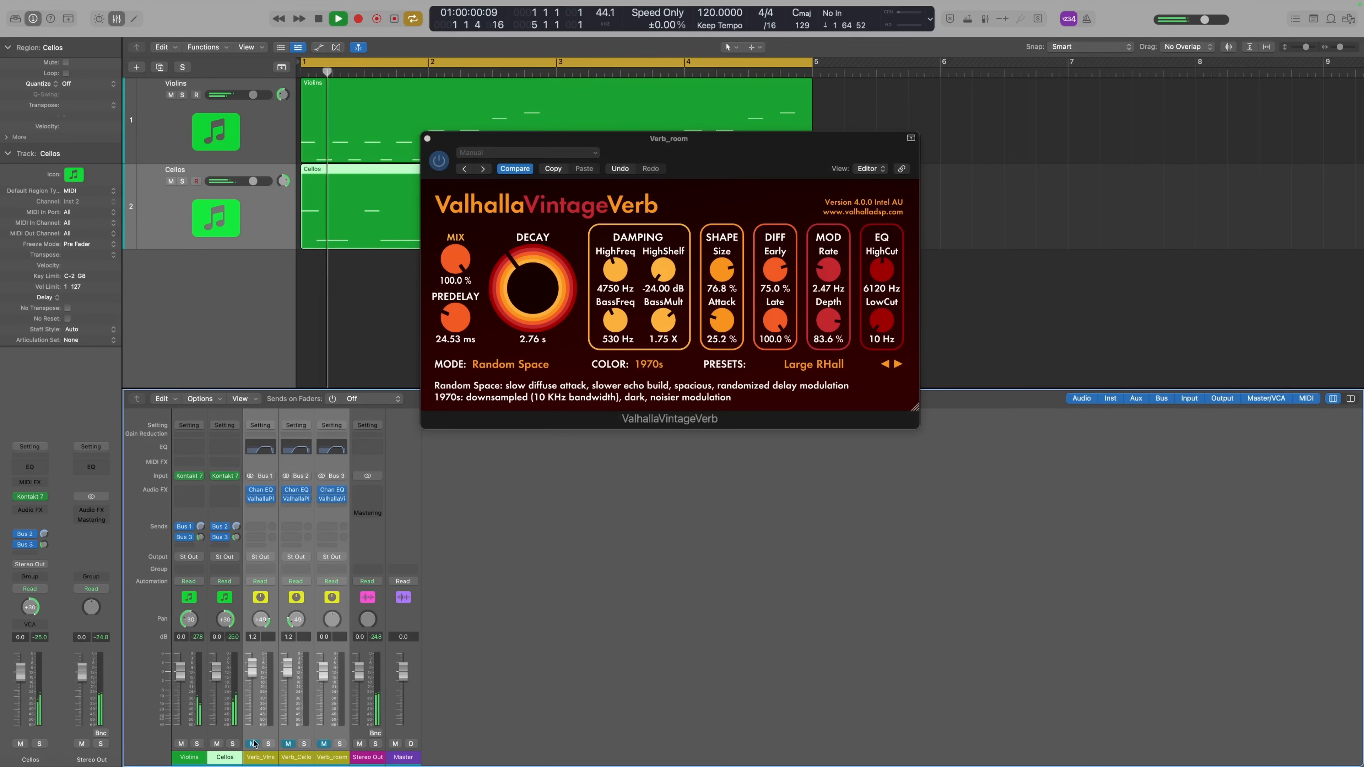
Step: Toggle the mutes of the three reverb channels to compare the mix, and lower the Verb_Vlns and Verb_Cello faders to -1.1 dB
{"action": "left_click", "coordinate": [253, 744]}
{"action": "left_click", "coordinate": [324, 743]}
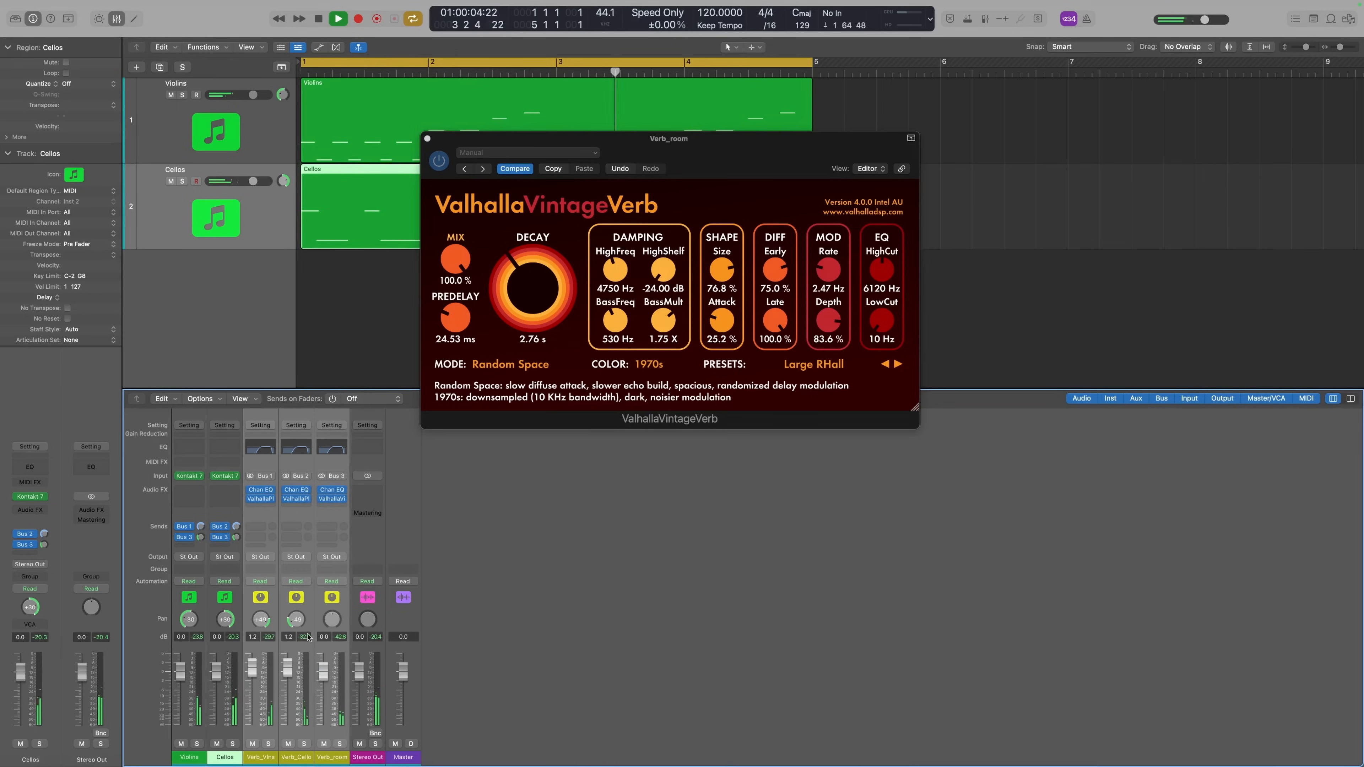
{"action": "left_click", "coordinate": [298, 667]}
{"action": "left_click", "coordinate": [261, 667], "text": "shift"}
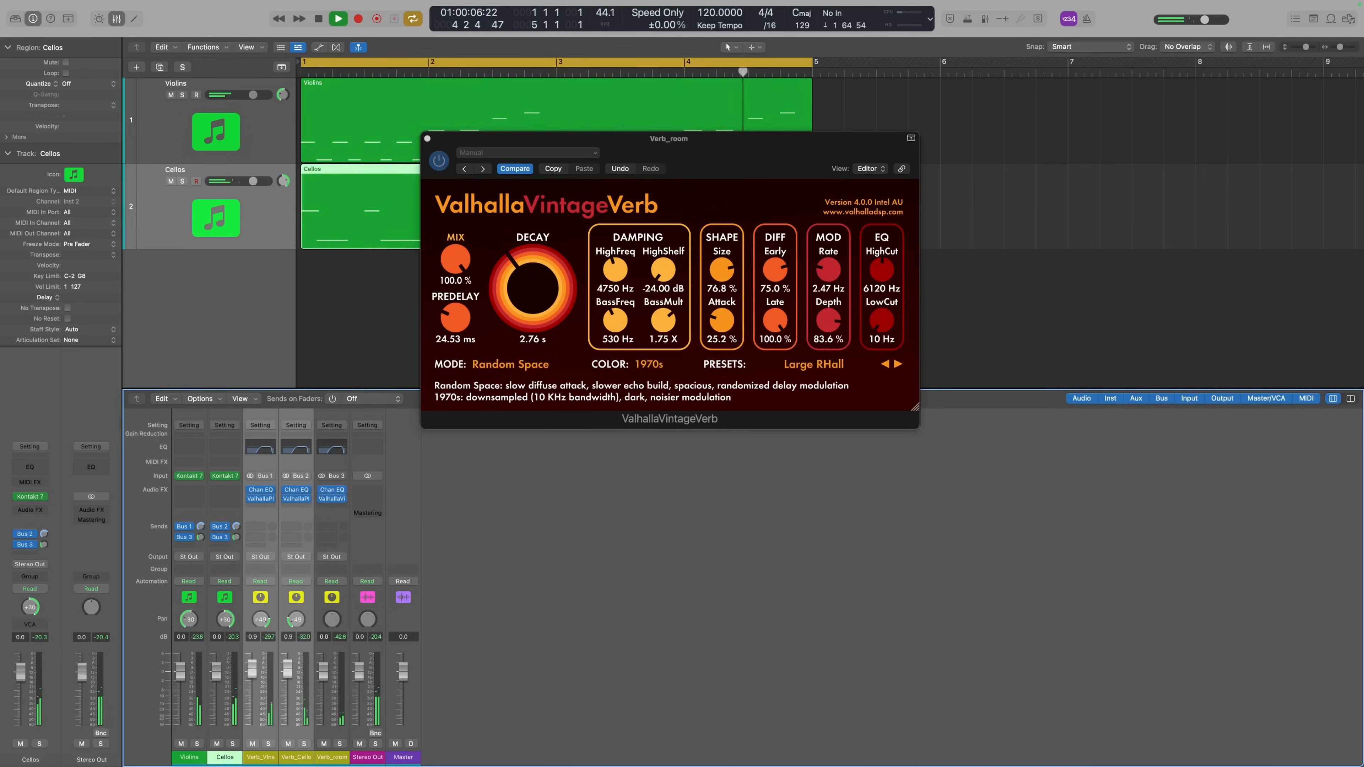
{"action": "left_click_drag", "start_coordinate": [252, 672], "coordinate": [252, 674]}
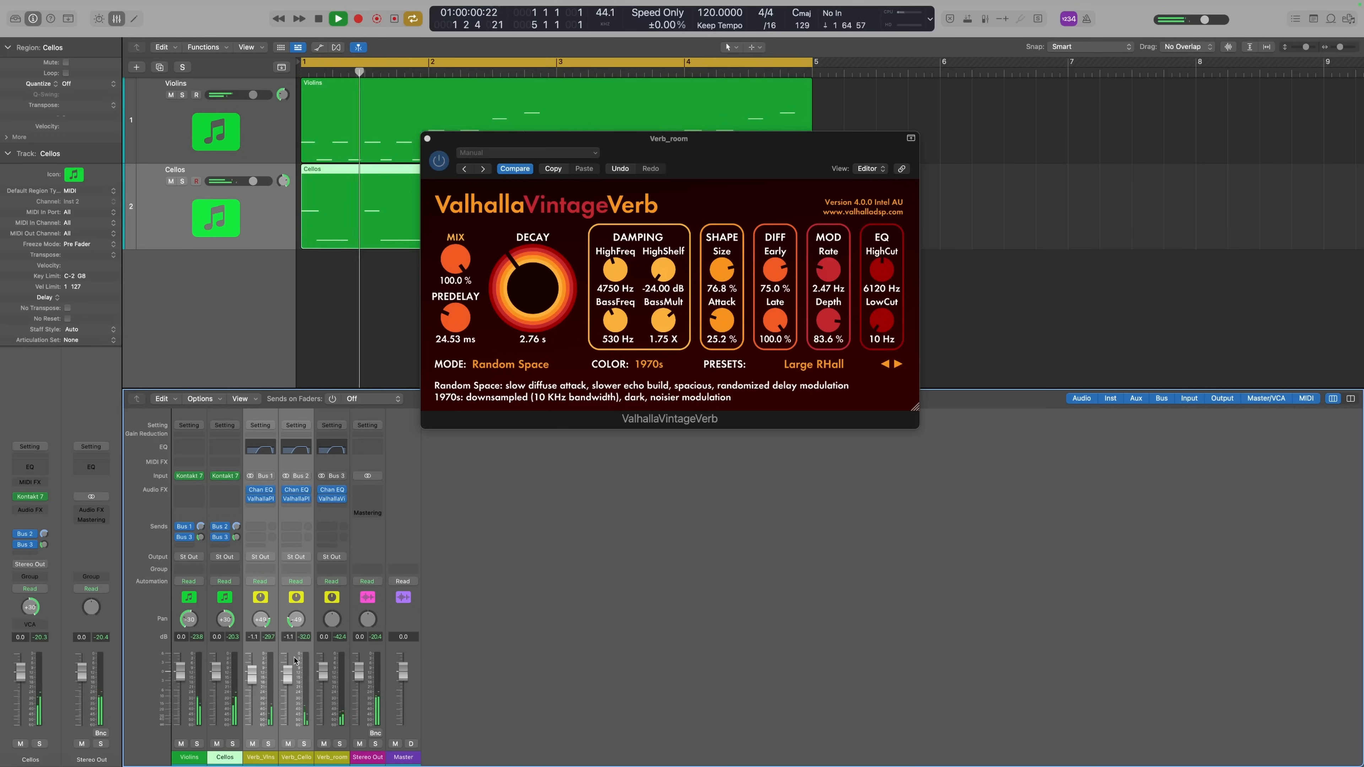
{"action": "key", "text": "space"}
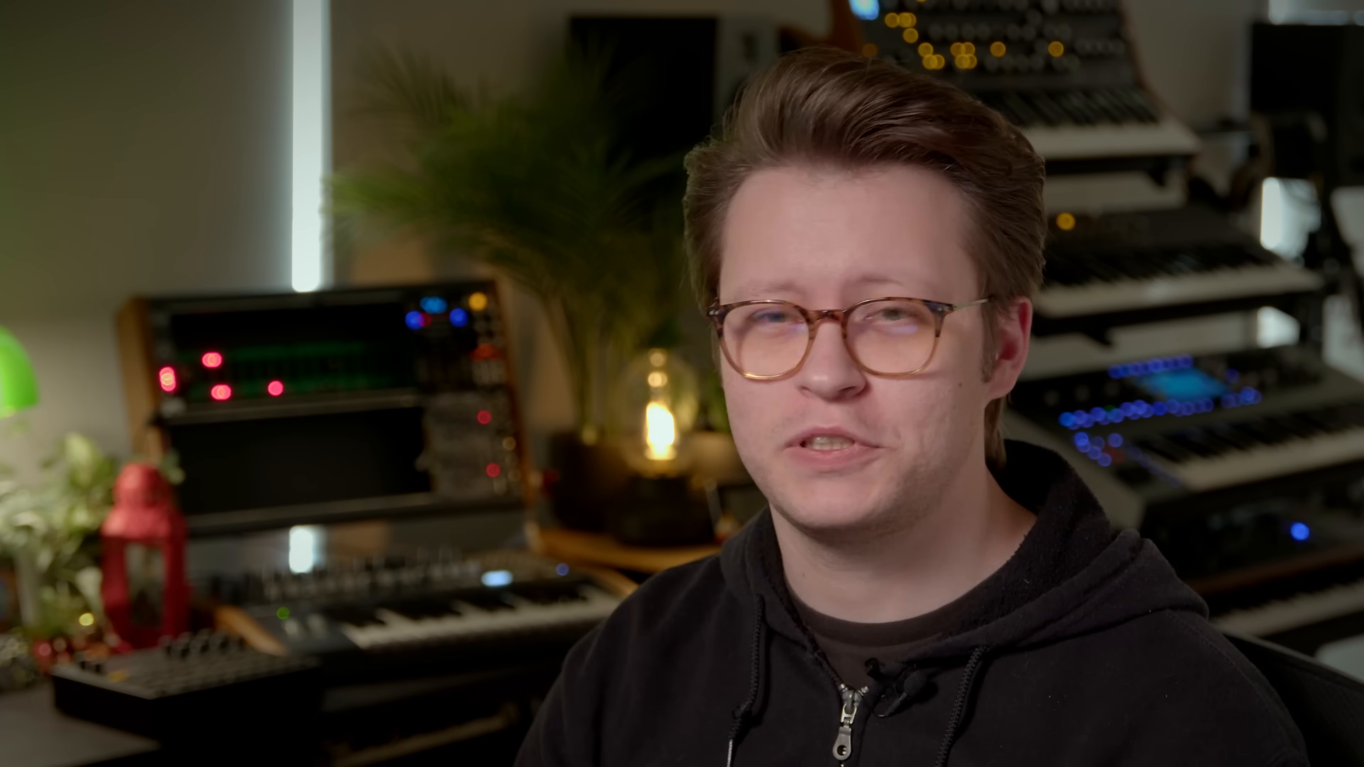